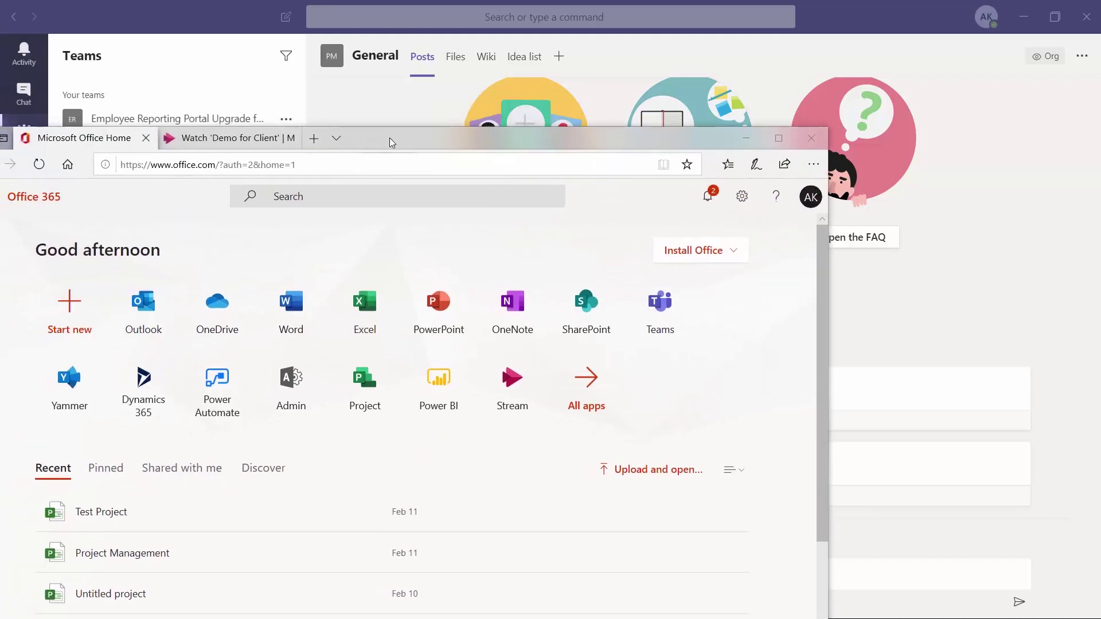
Maximize the Edge window showing the Office 365 home page
double_click(390, 138)
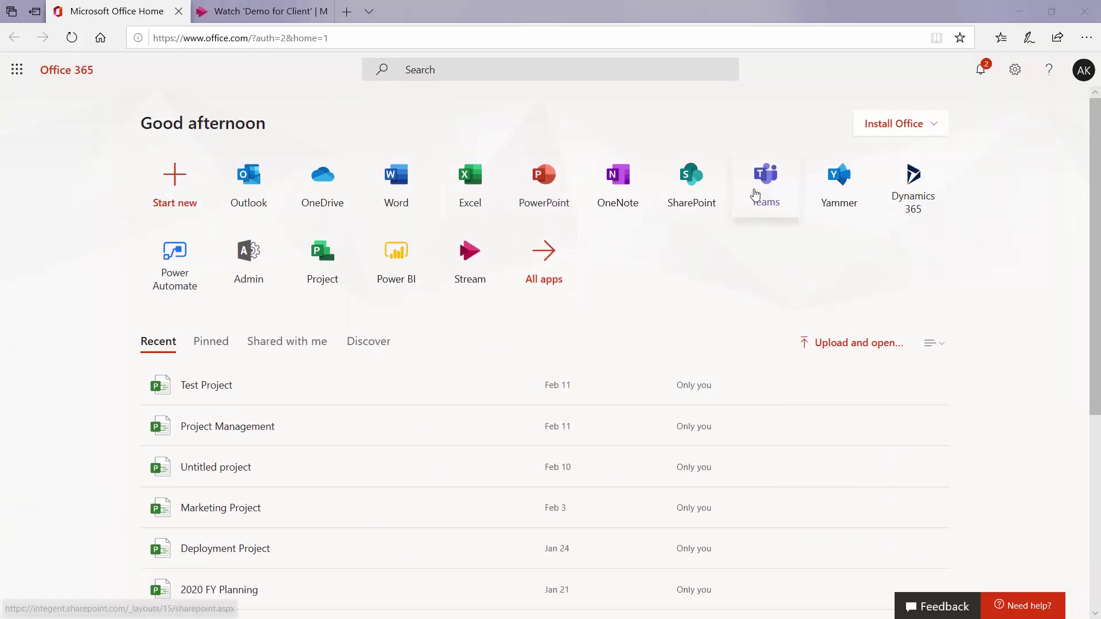
Launch Teams from the Office 365 All apps list, then close that tab and minimize Edge
left_click(542, 258)
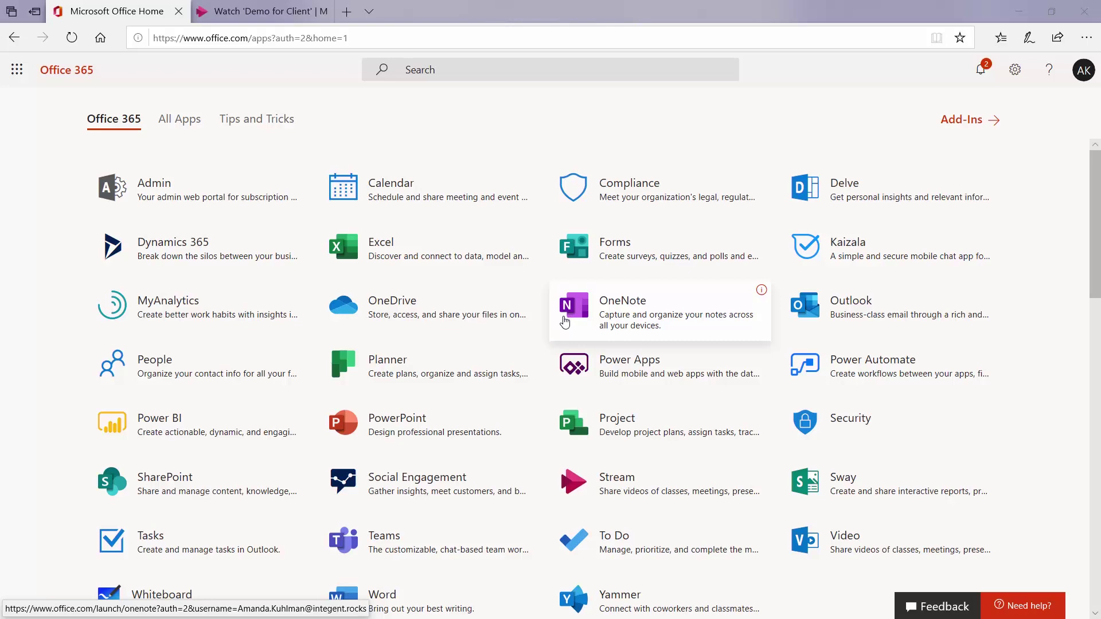
scroll(564, 324, "down", 4)
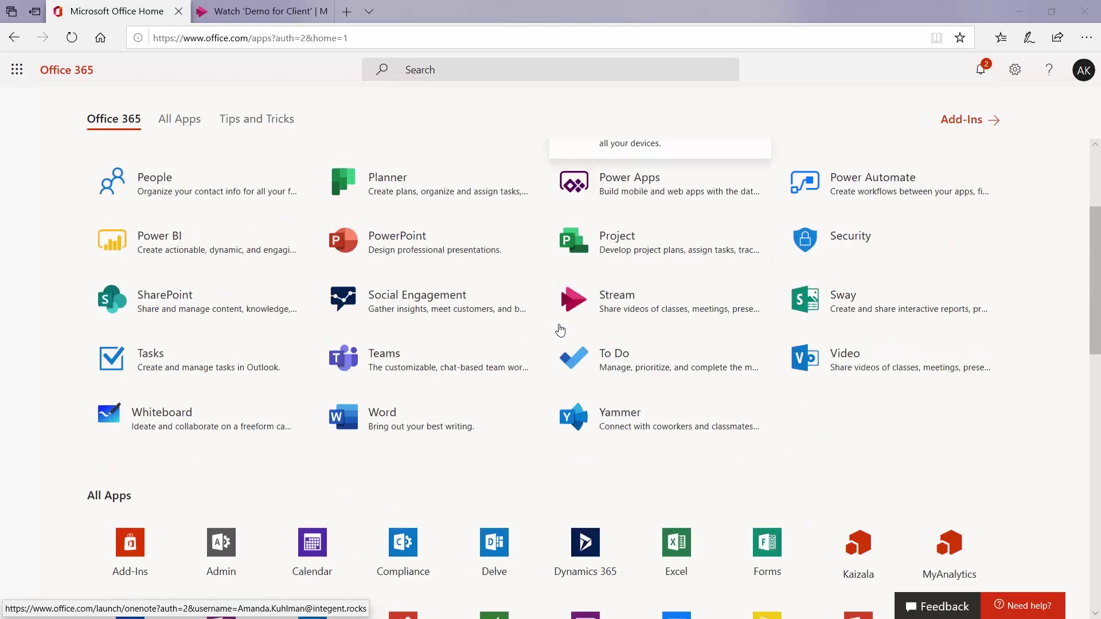
left_click(372, 324)
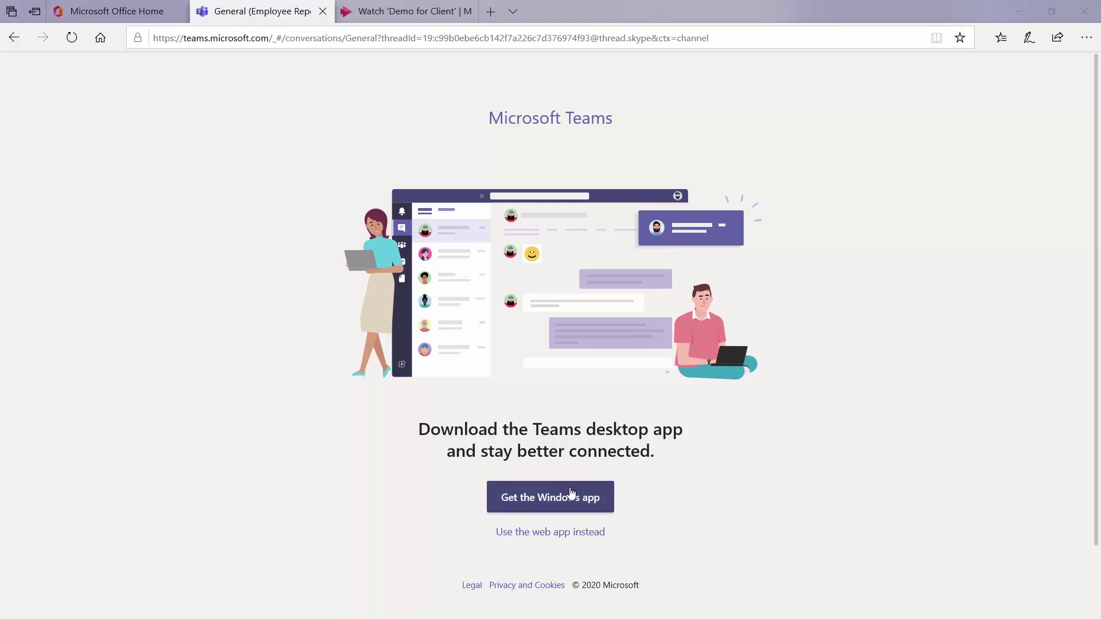
left_click(323, 12)
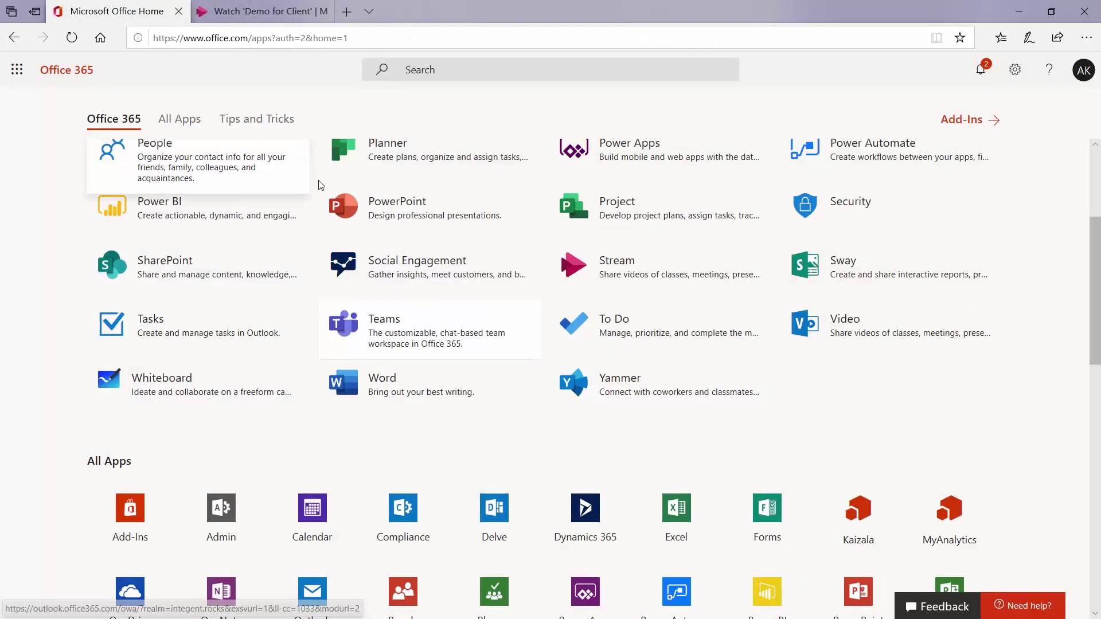
left_click(1016, 9)
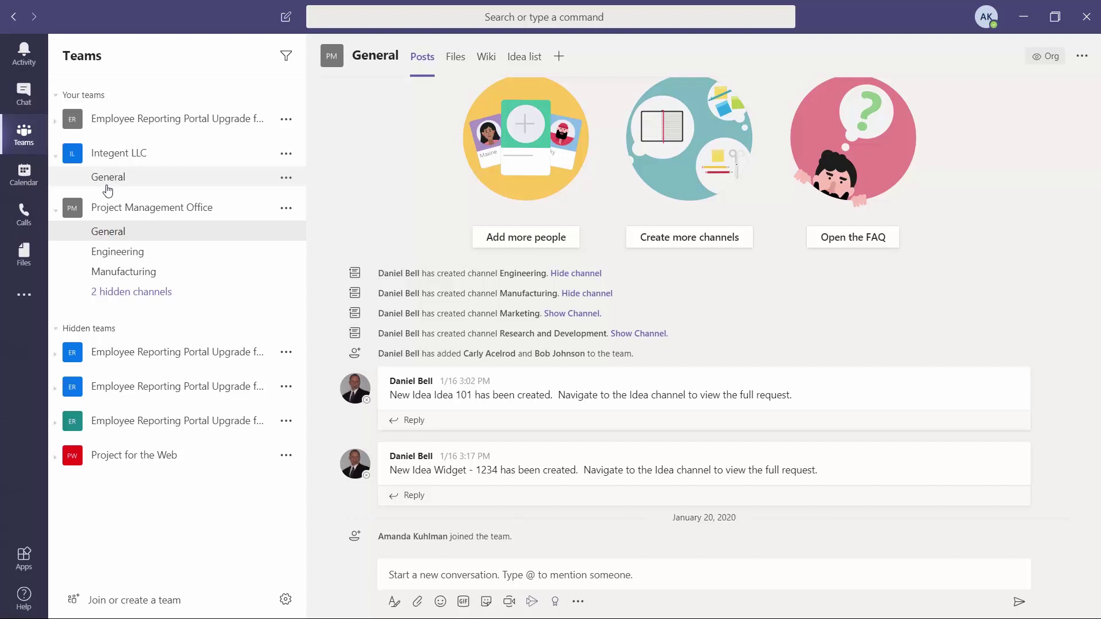
Open Chat, view the Contacts list, cancel a new contact group, and return to Recent
left_click(25, 98)
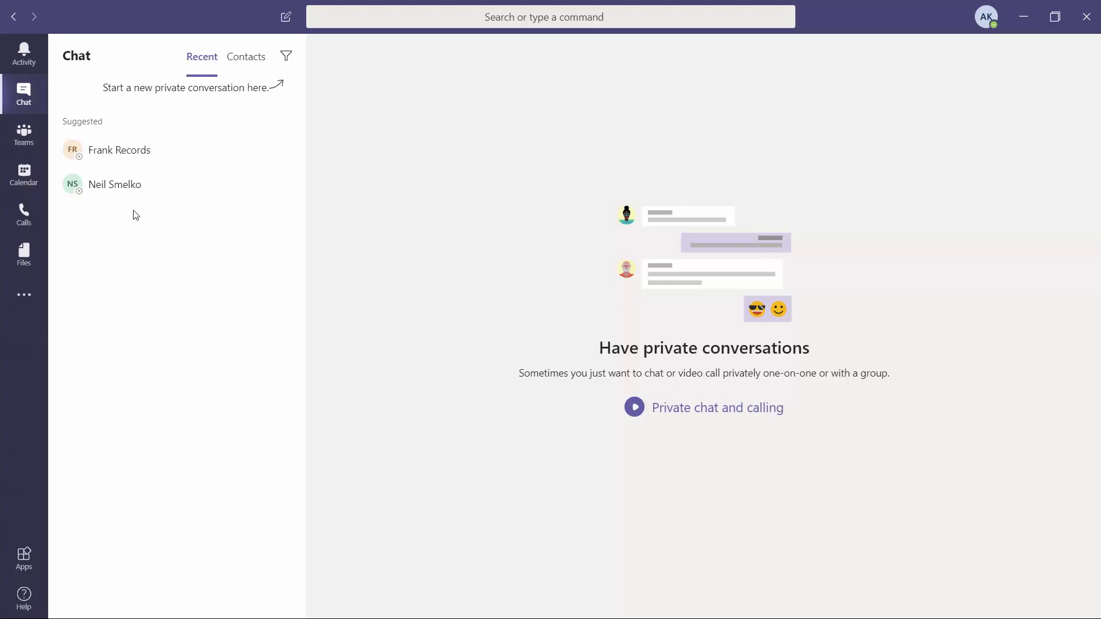
left_click(249, 61)
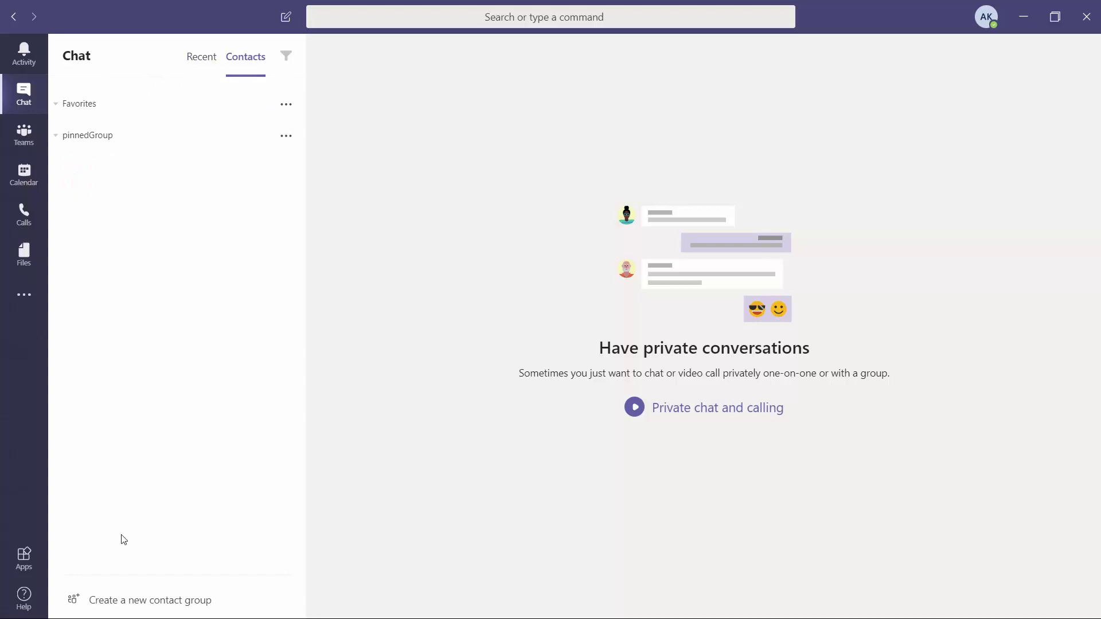
left_click(126, 609)
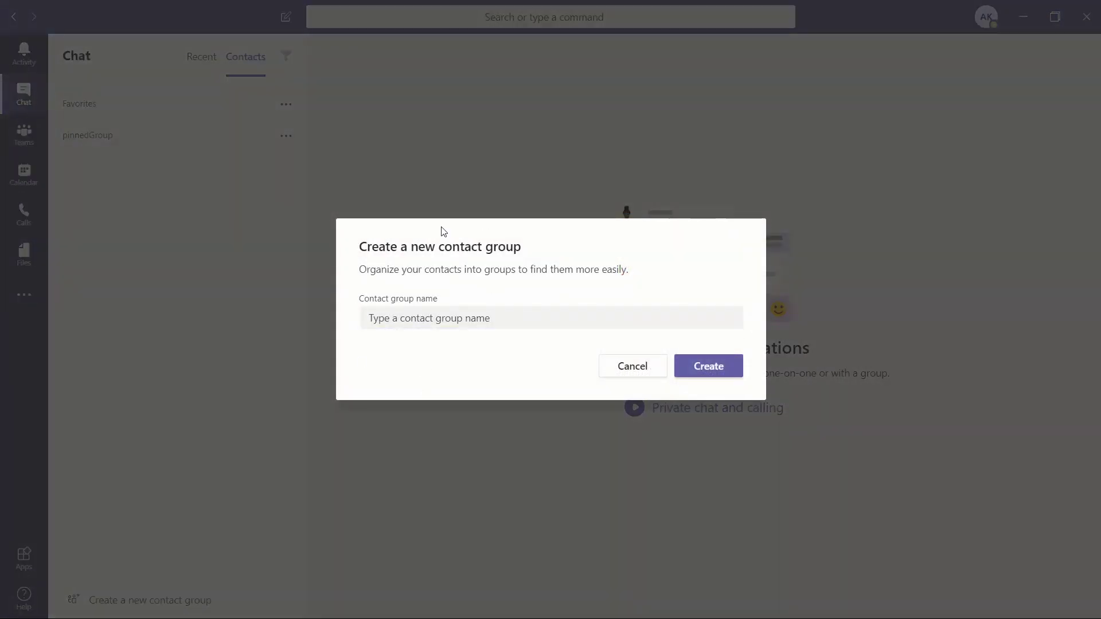
left_click(634, 360)
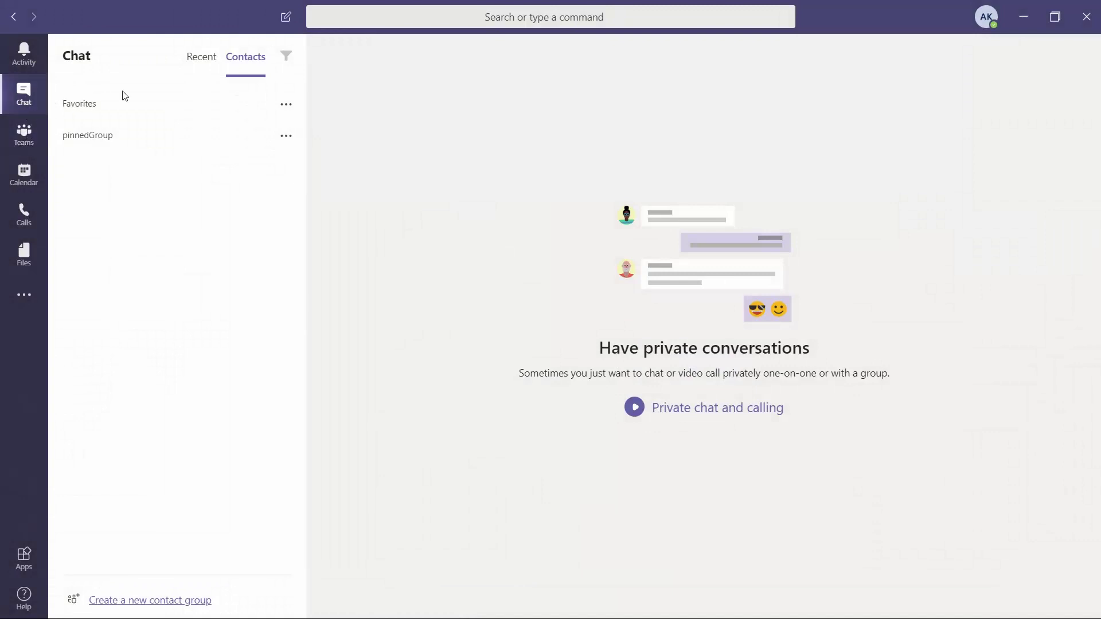
left_click(191, 71)
Start a chat with the suggested contact and send 'Hello' after a mistyped 'Hwllo'
left_click(106, 163)
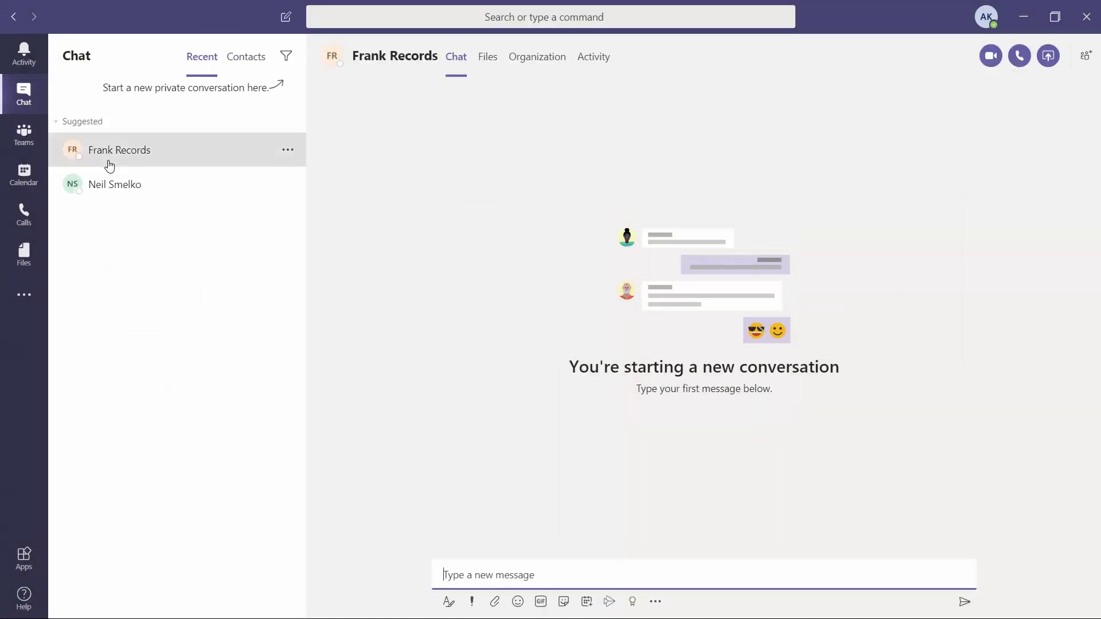
left_click(513, 575)
type("Hwllo")
key("Return")
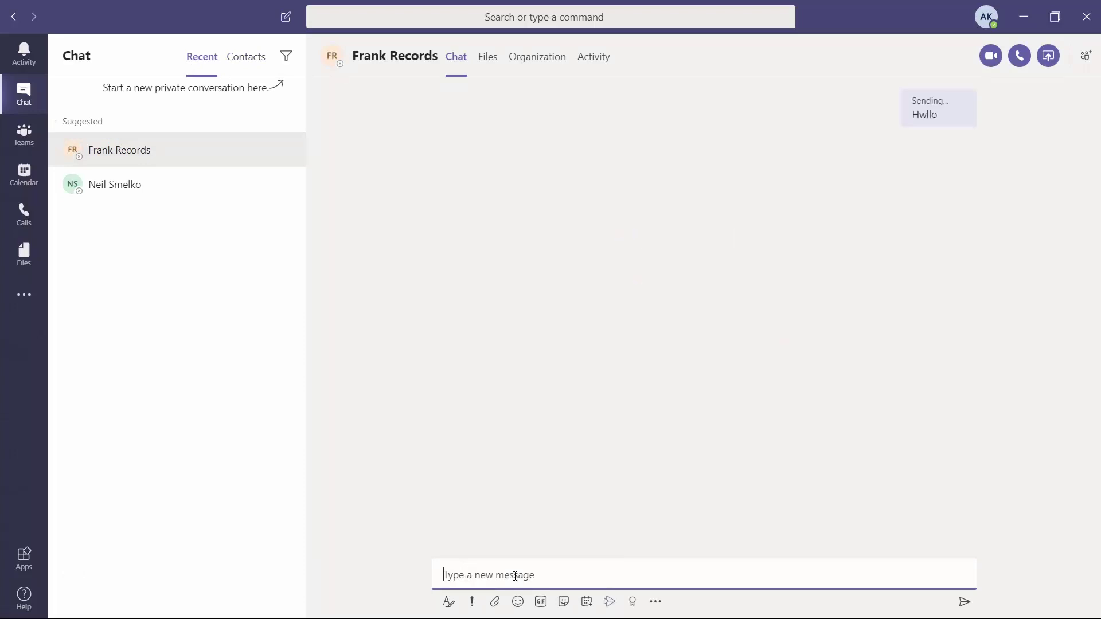
type("Hello")
key("Return")
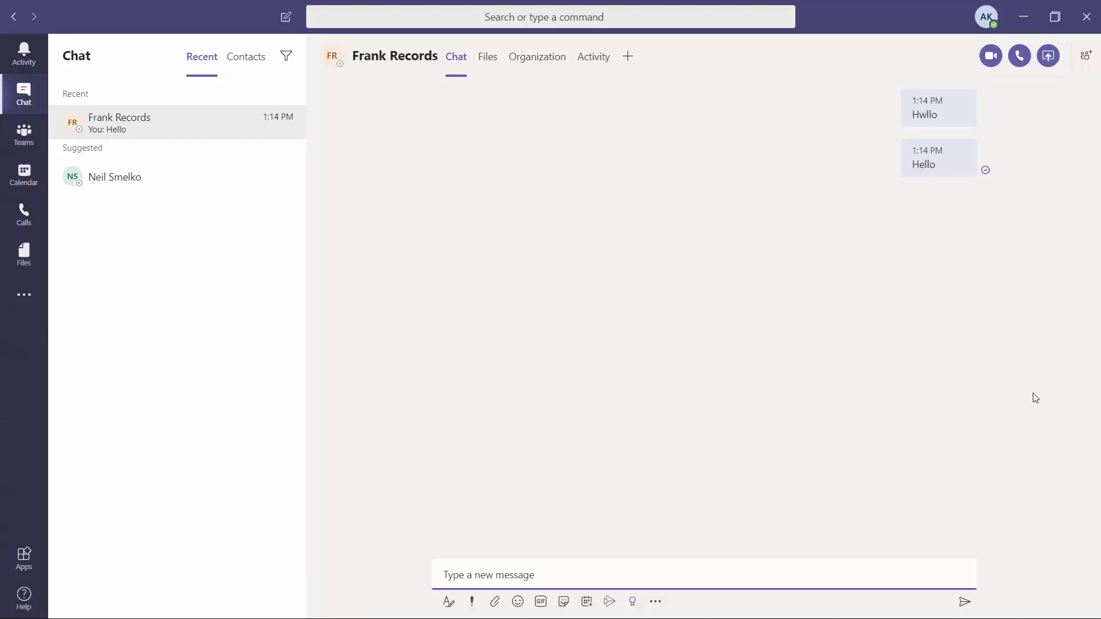
Browse the chat's Files, Organization and Activity tabs, then go back to Teams
left_click(487, 65)
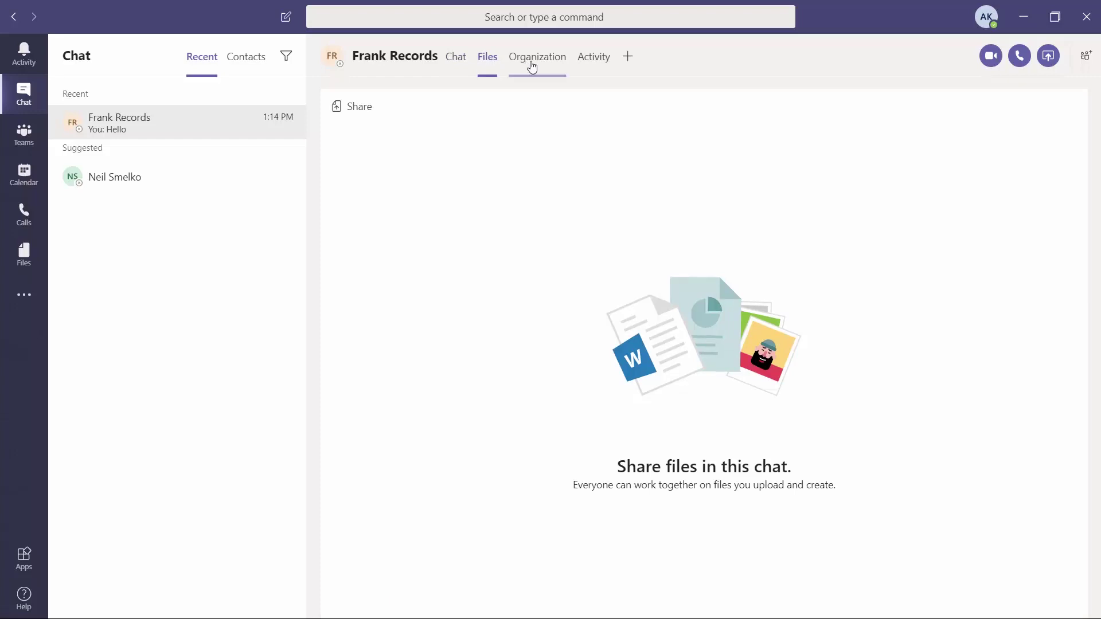
left_click(553, 66)
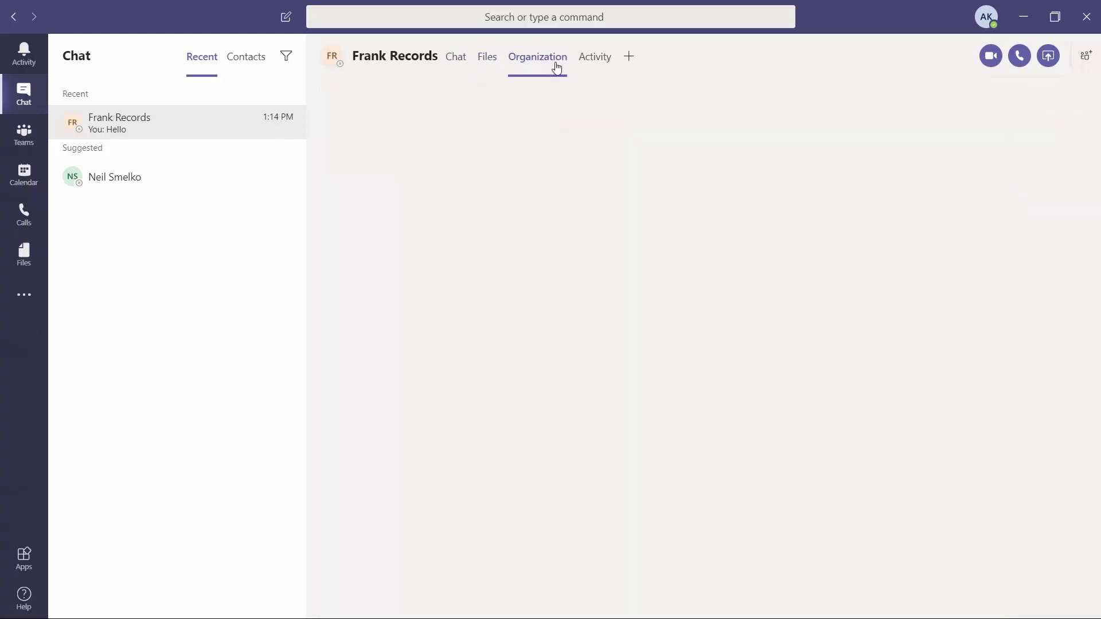
left_click(583, 57)
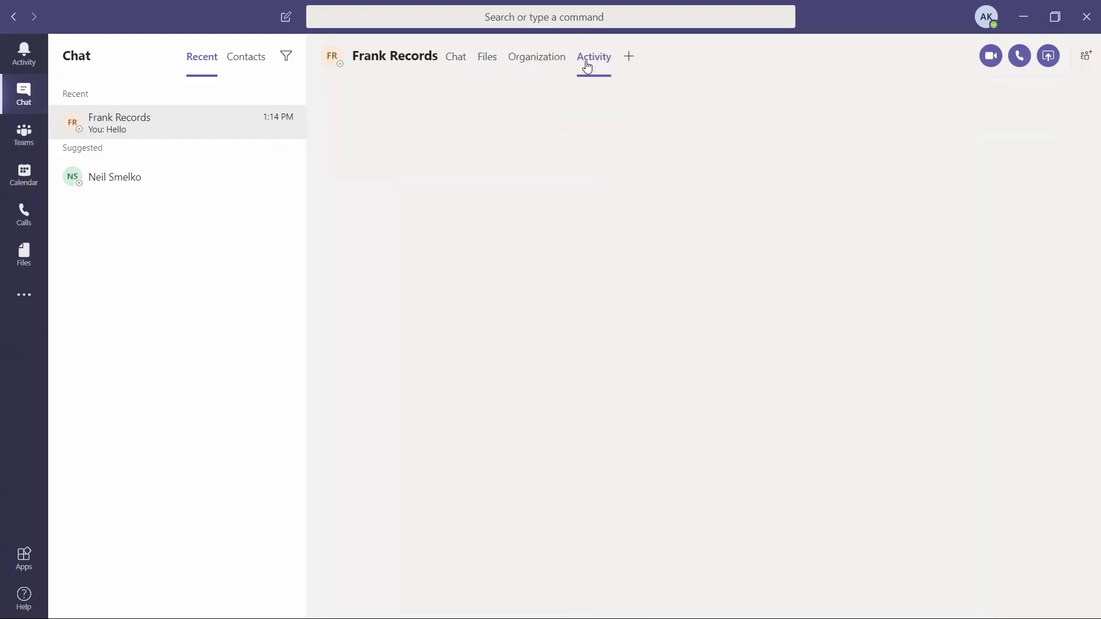
left_click(455, 55)
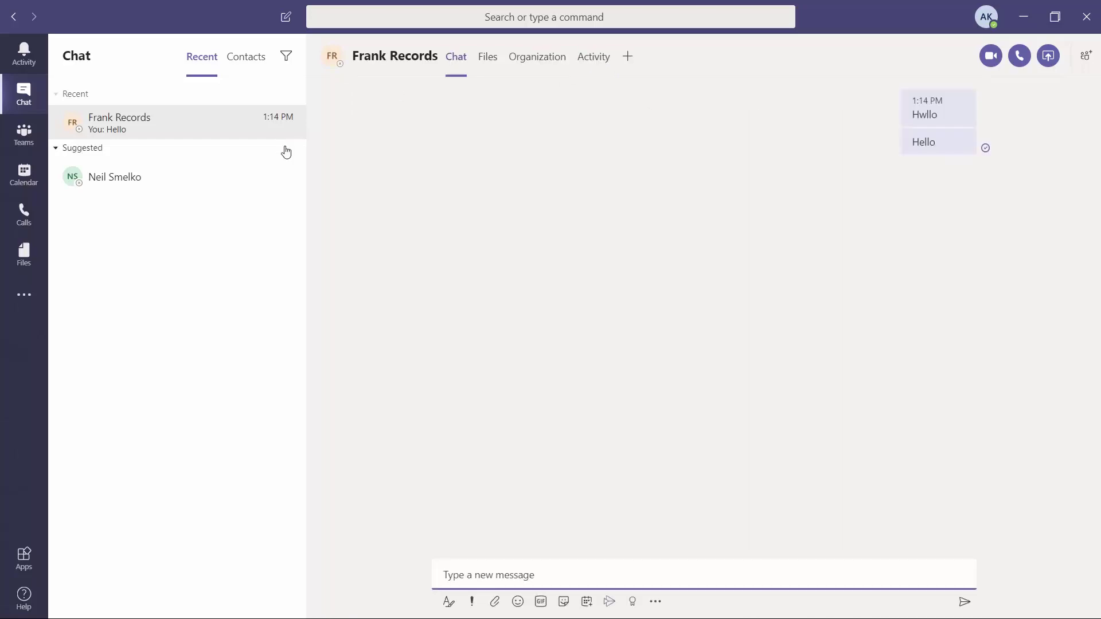
left_click(25, 143)
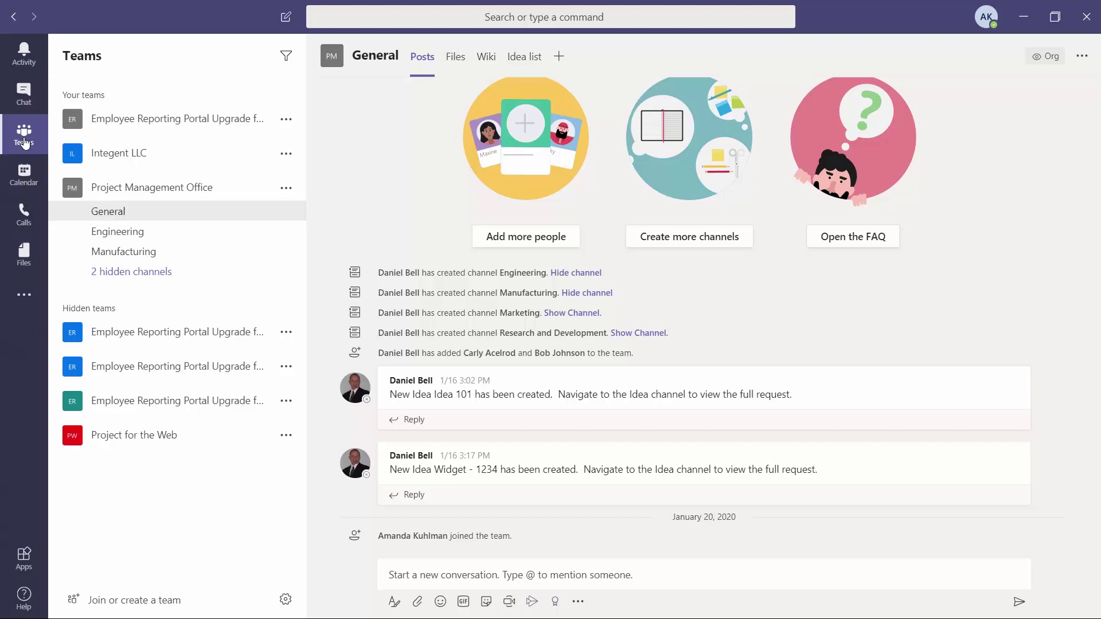
left_click(56, 310)
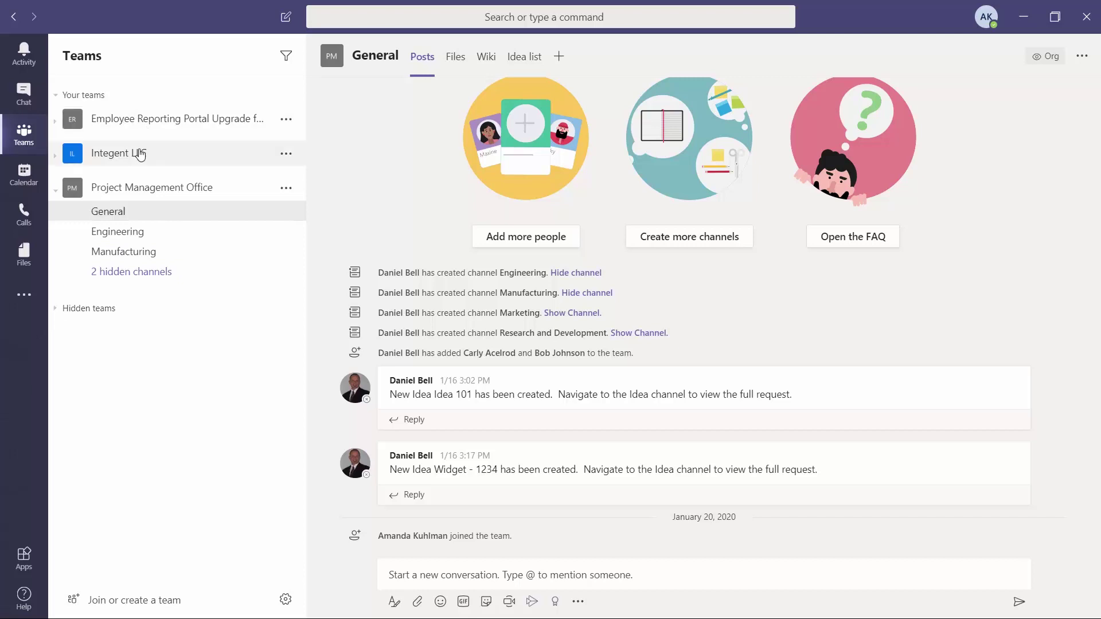
left_click(156, 123)
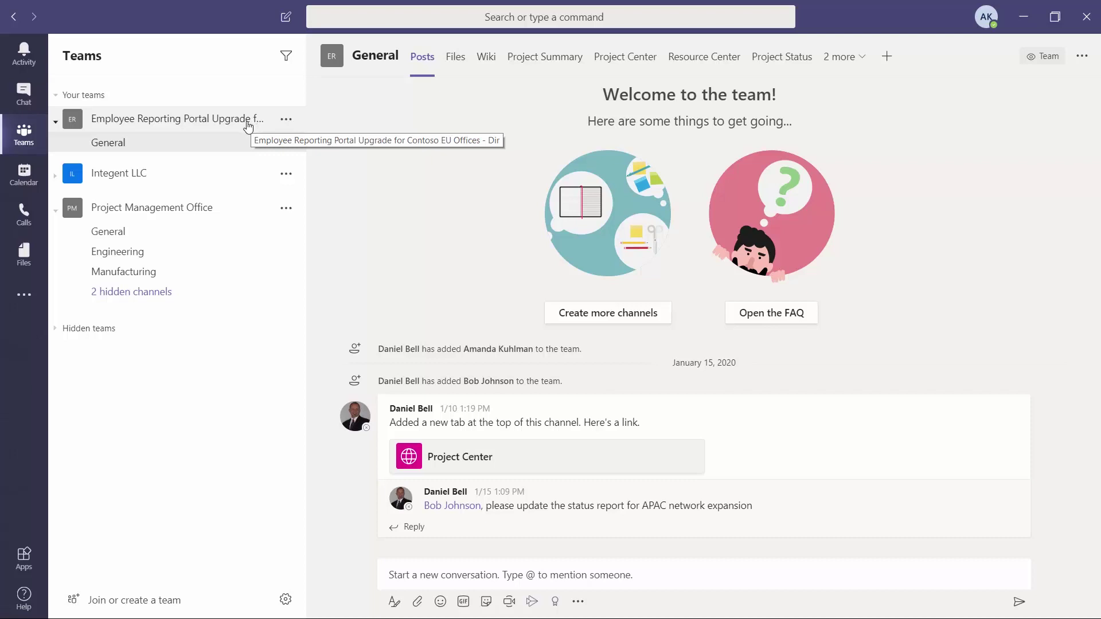
left_click(638, 67)
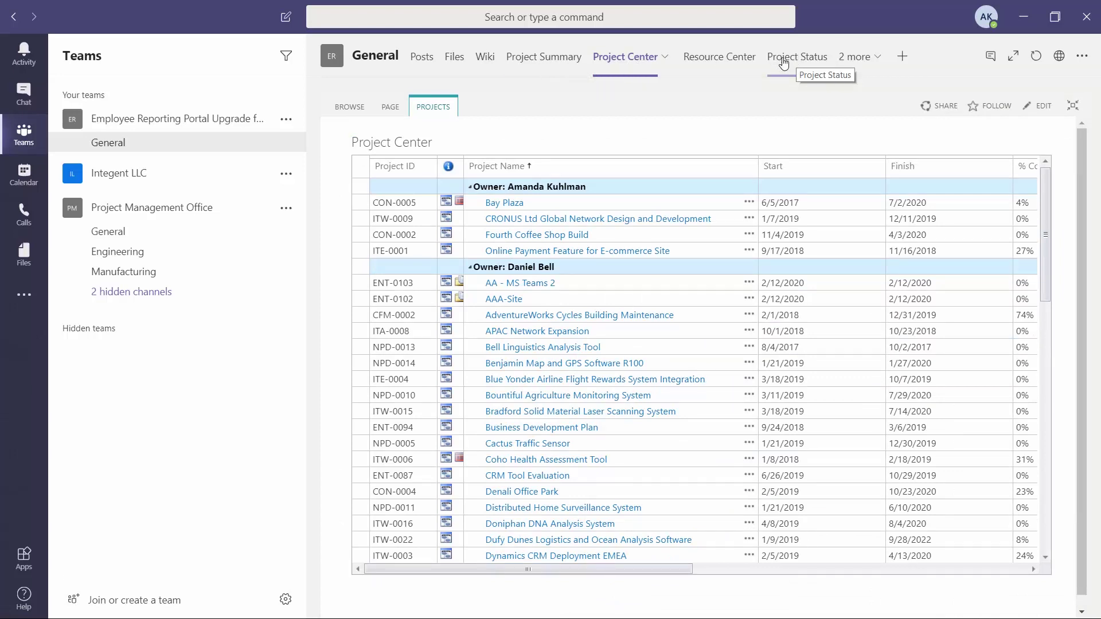
left_click(735, 62)
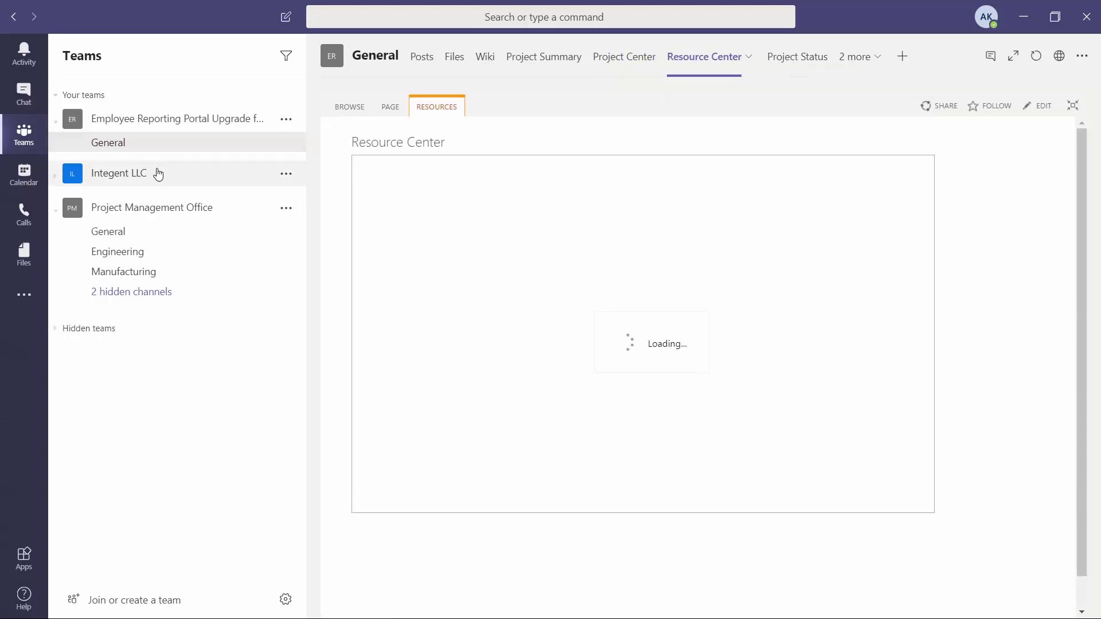
left_click(188, 173)
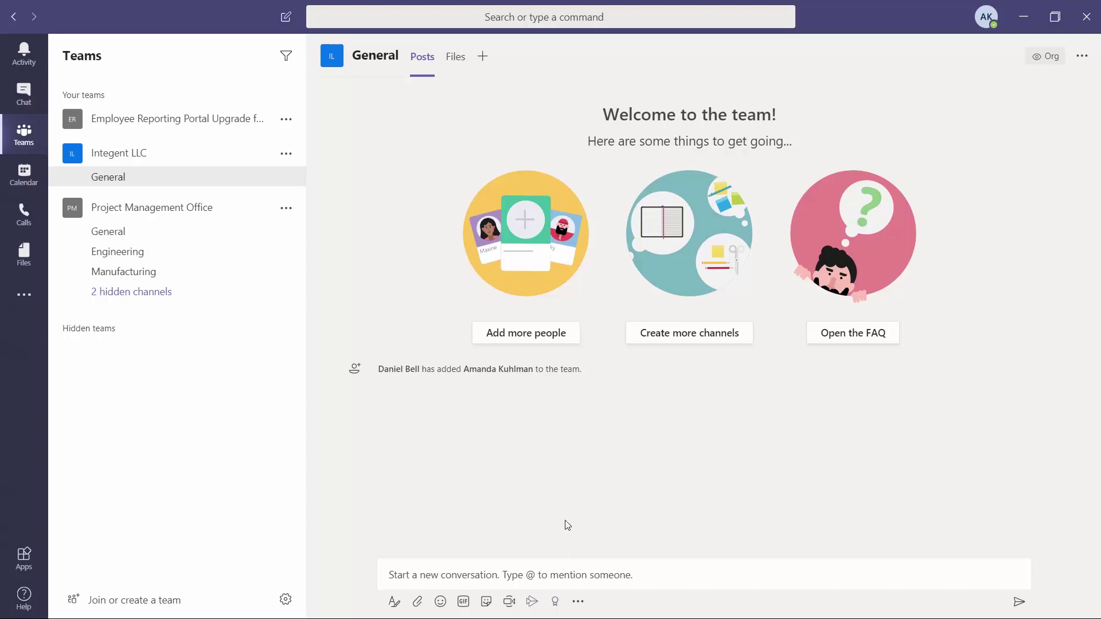
left_click(559, 575)
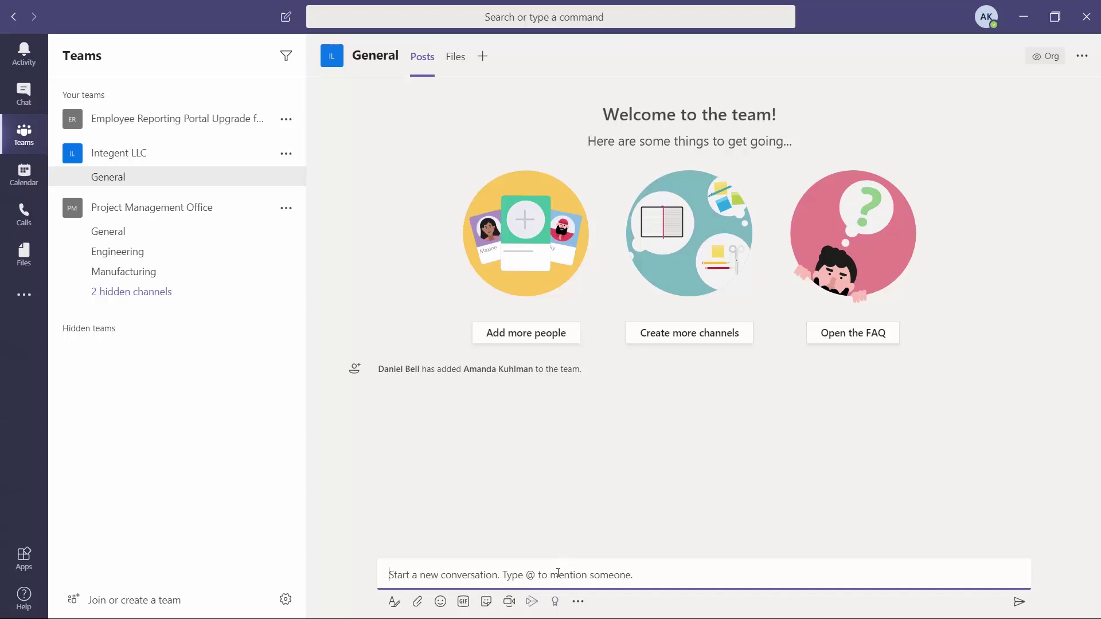
type("@")
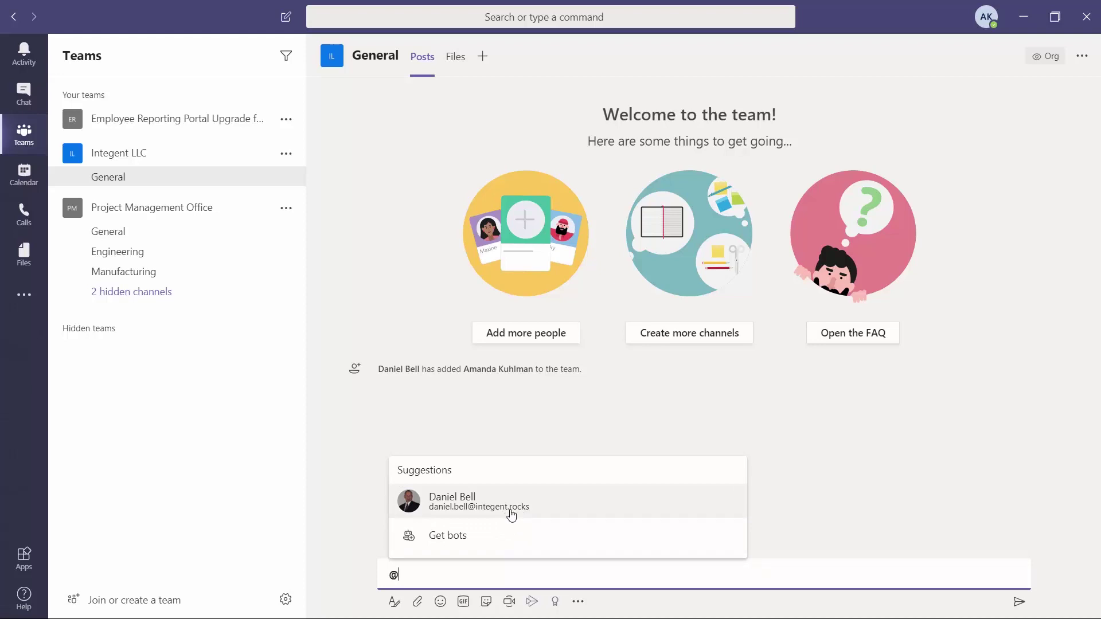
left_click(428, 581)
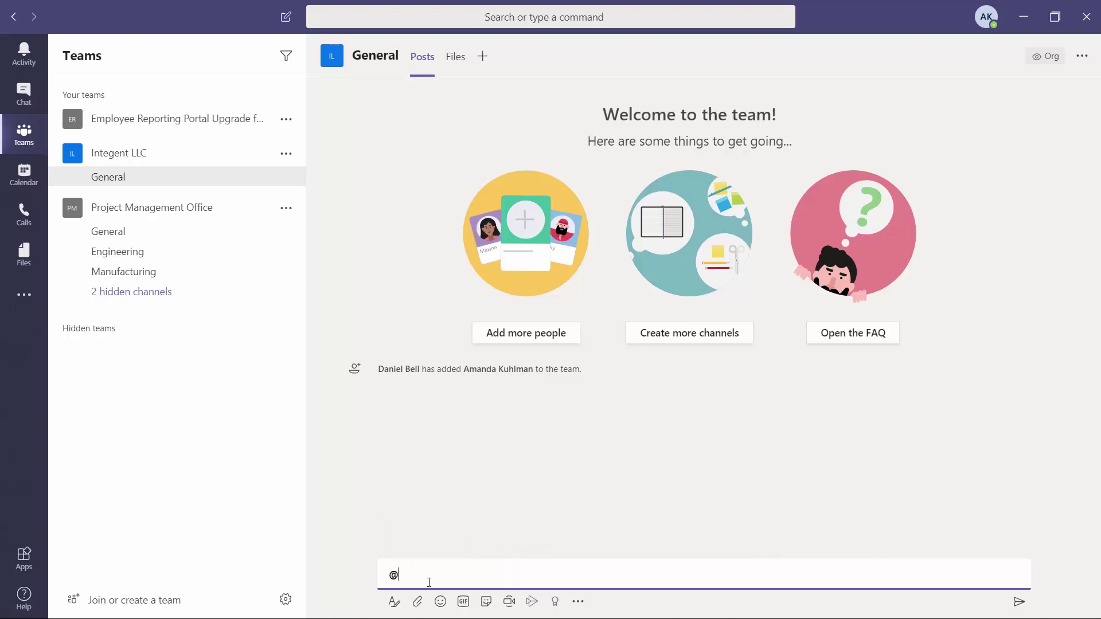
key("BackSpace")
left_click(160, 215)
left_click(160, 216)
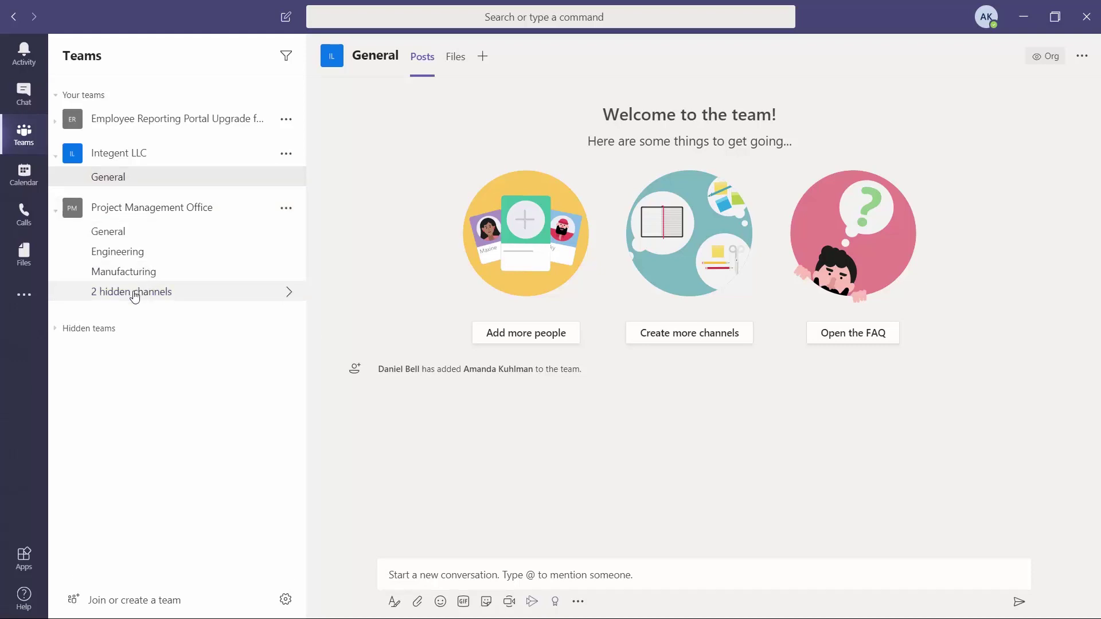
Visit General, Engineering and Manufacturing, open the hidden Marketing channel, and expand Hidden teams
left_click(148, 234)
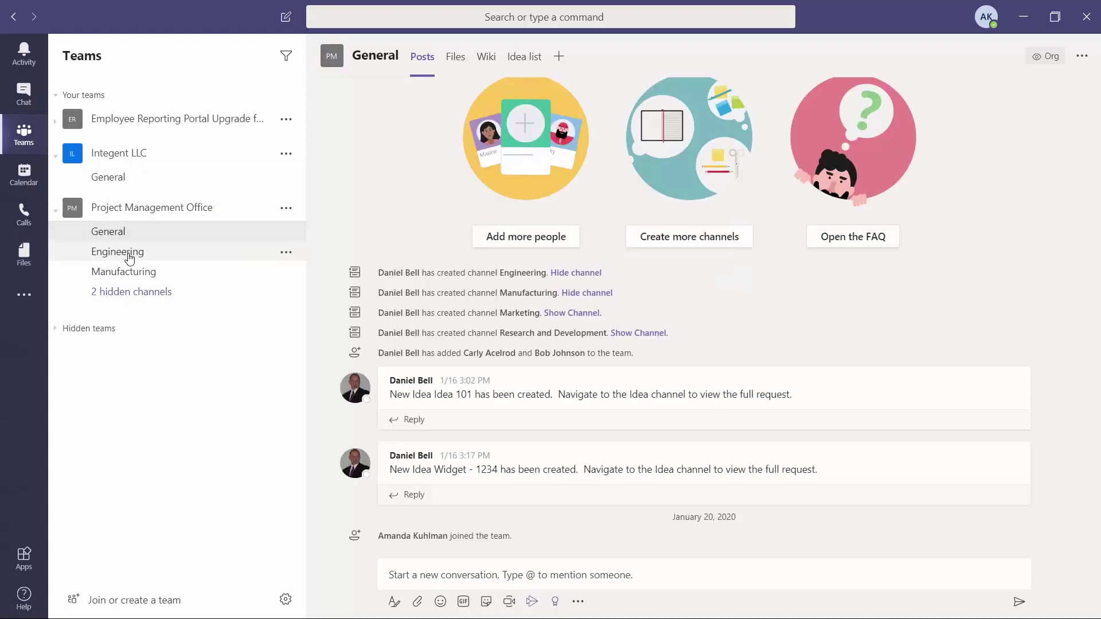
left_click(129, 258)
left_click(129, 271)
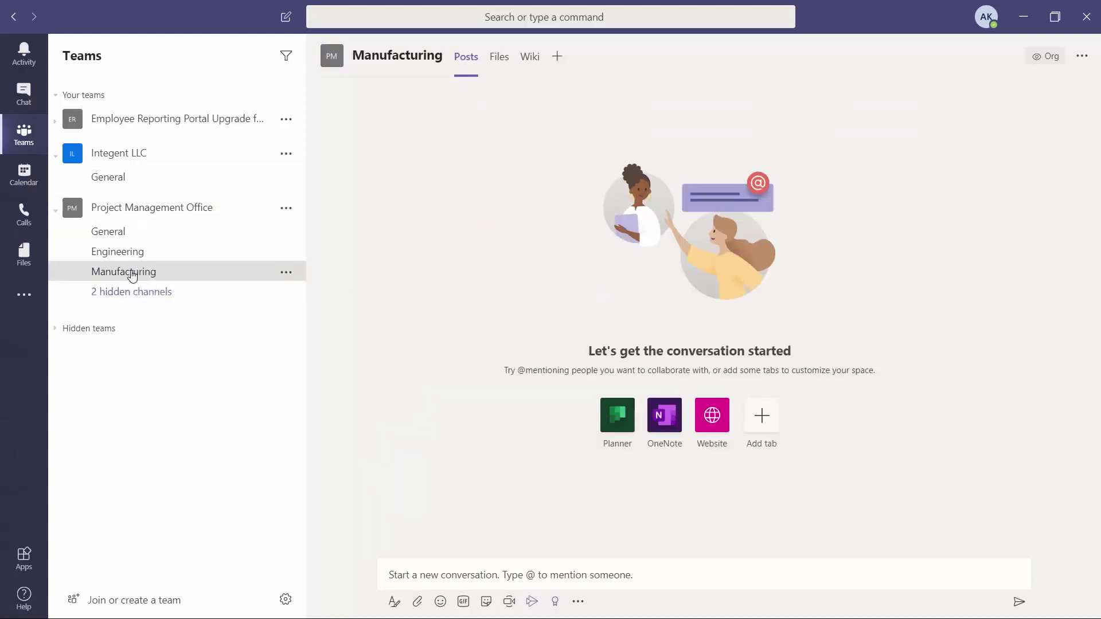
left_click(138, 295)
mouse_move(365, 318)
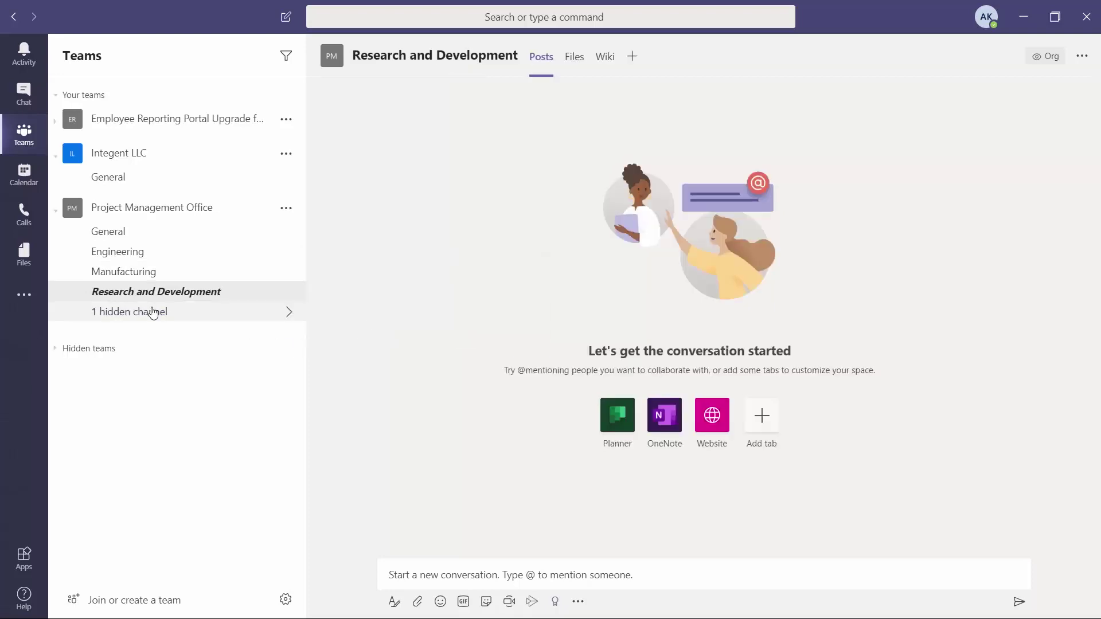
left_click(258, 312)
left_click(349, 328)
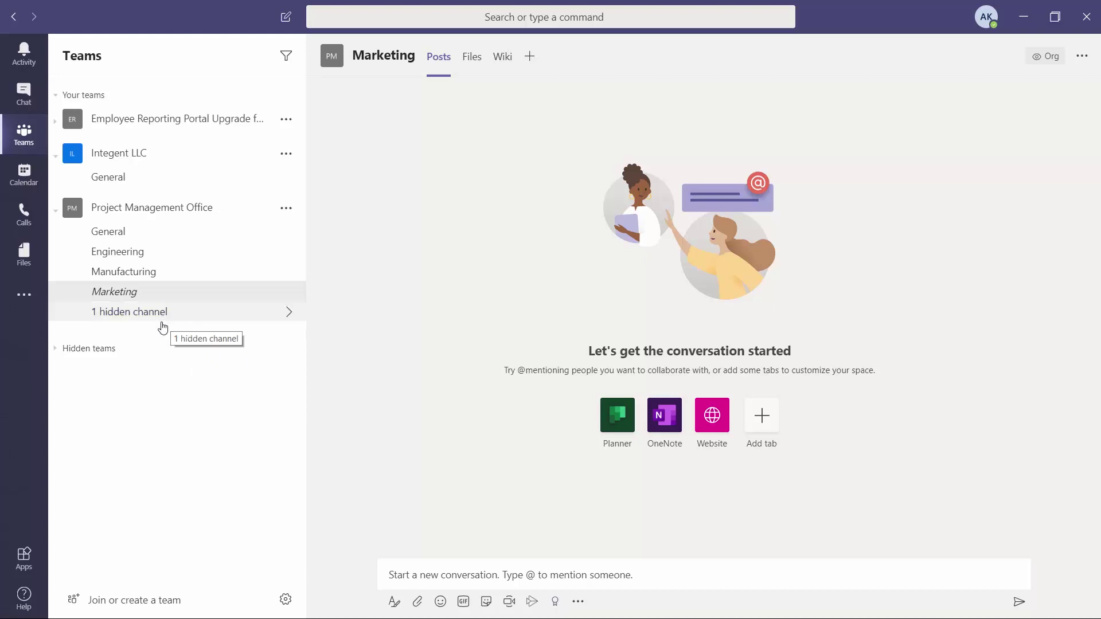
left_click(57, 354)
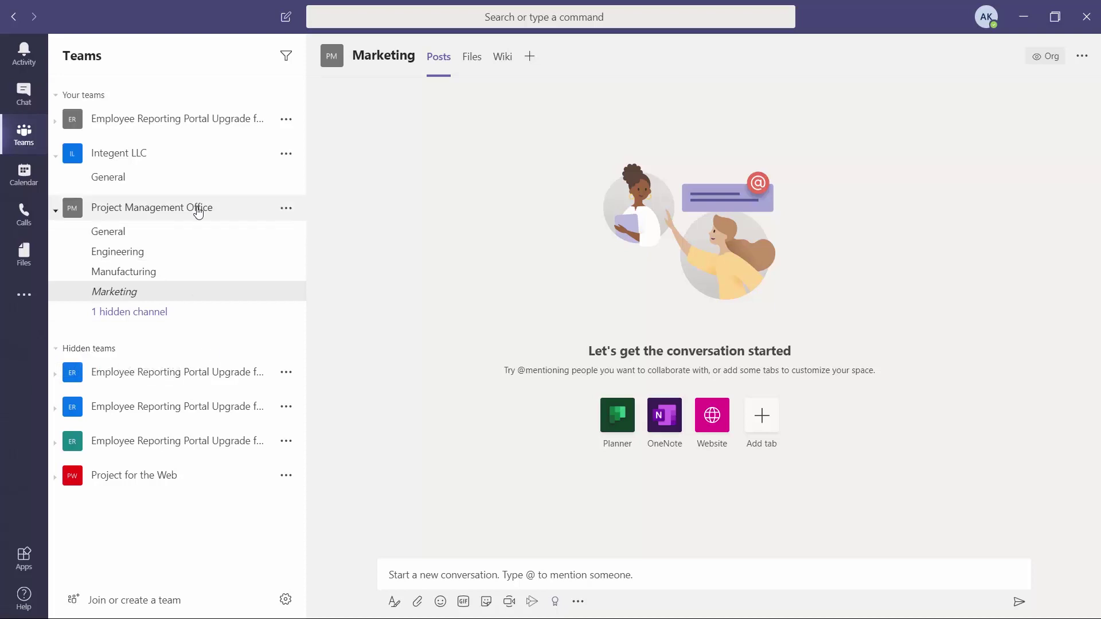
Hide the Integent LLC team from its options menu and collapse the Hidden teams list
left_click(286, 154)
left_click(309, 183)
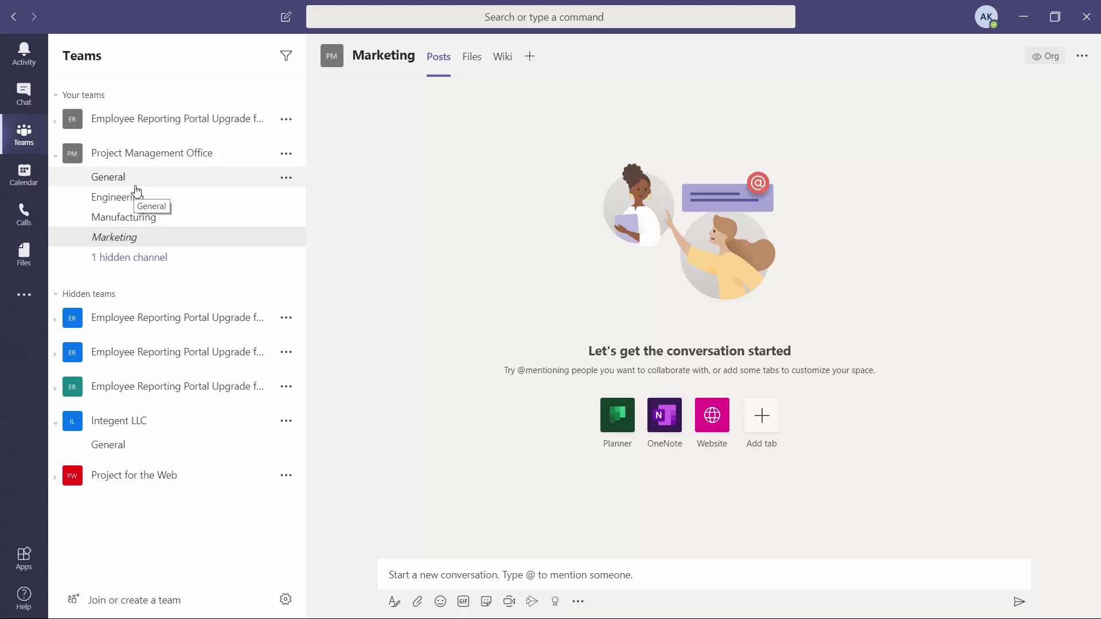
left_click(54, 294)
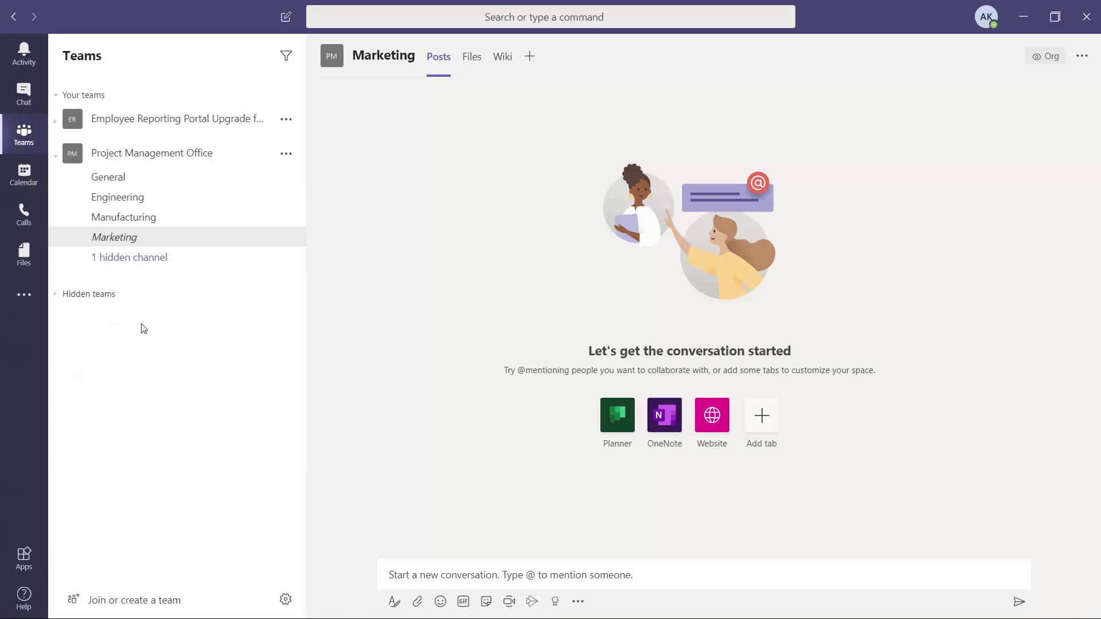
Go to 'Join or create a team' and choose Create team
left_click(154, 609)
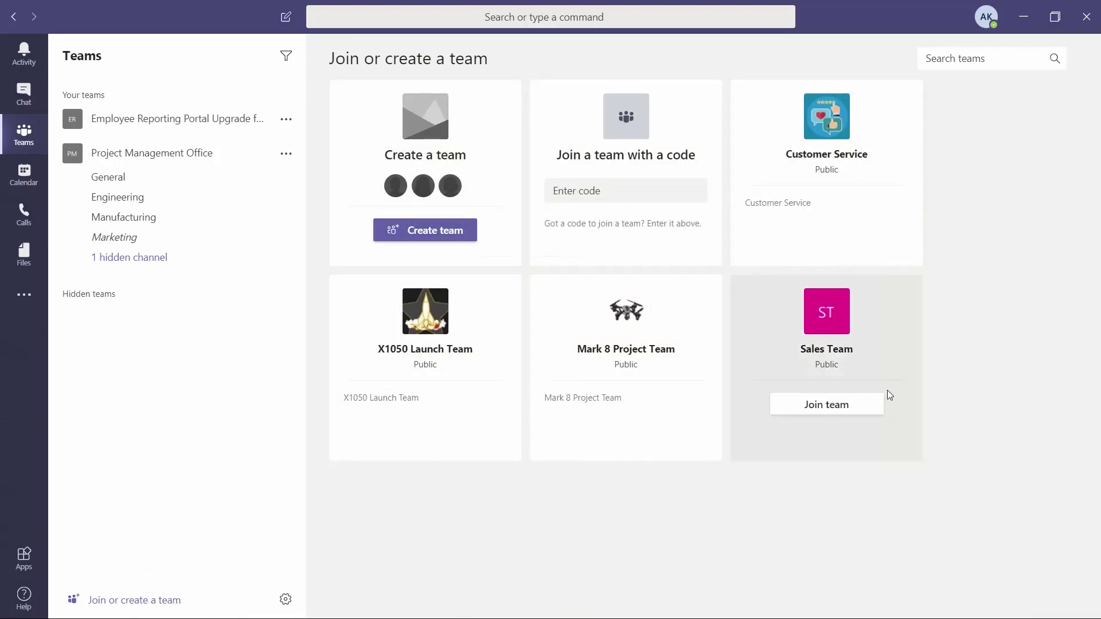
left_click(430, 233)
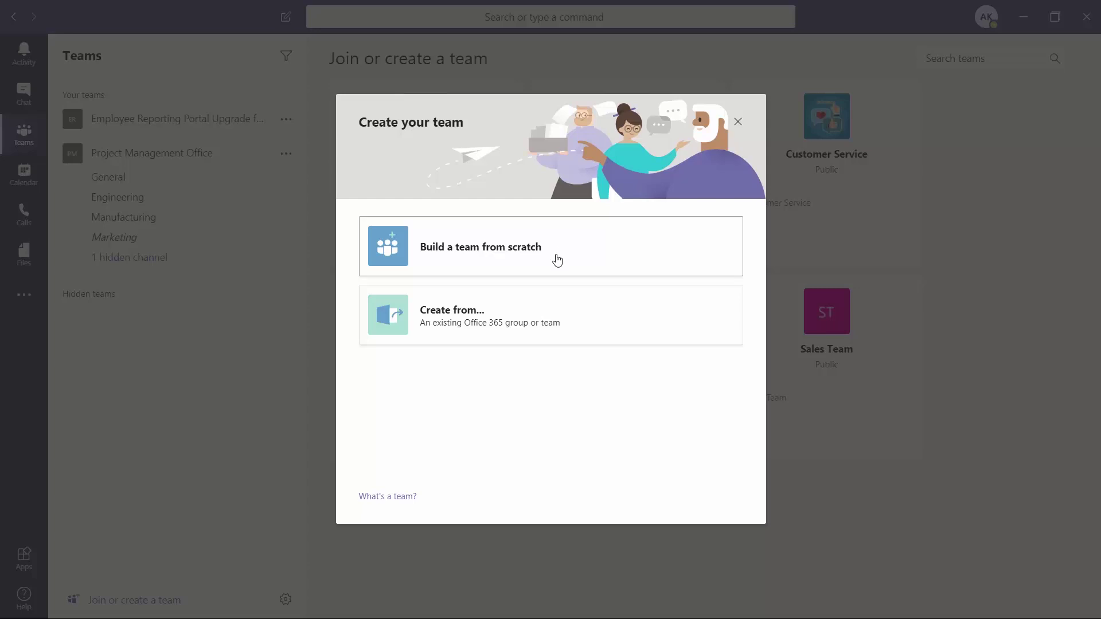
Preview creating from an existing group, go back, and pick Build a team from scratch
left_click(521, 316)
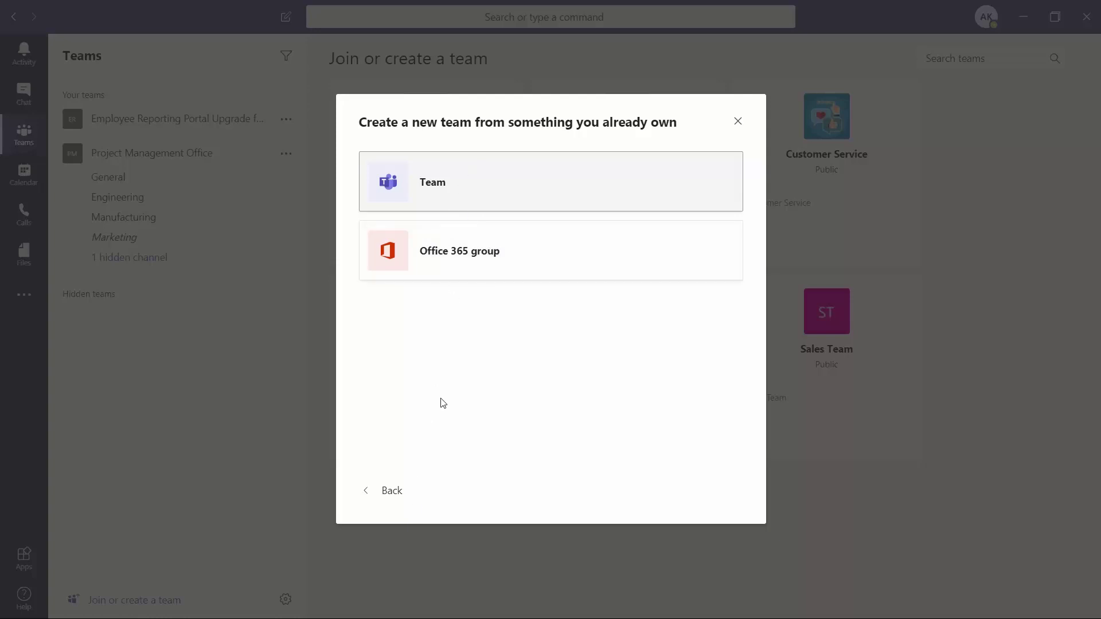
left_click(392, 490)
left_click(487, 246)
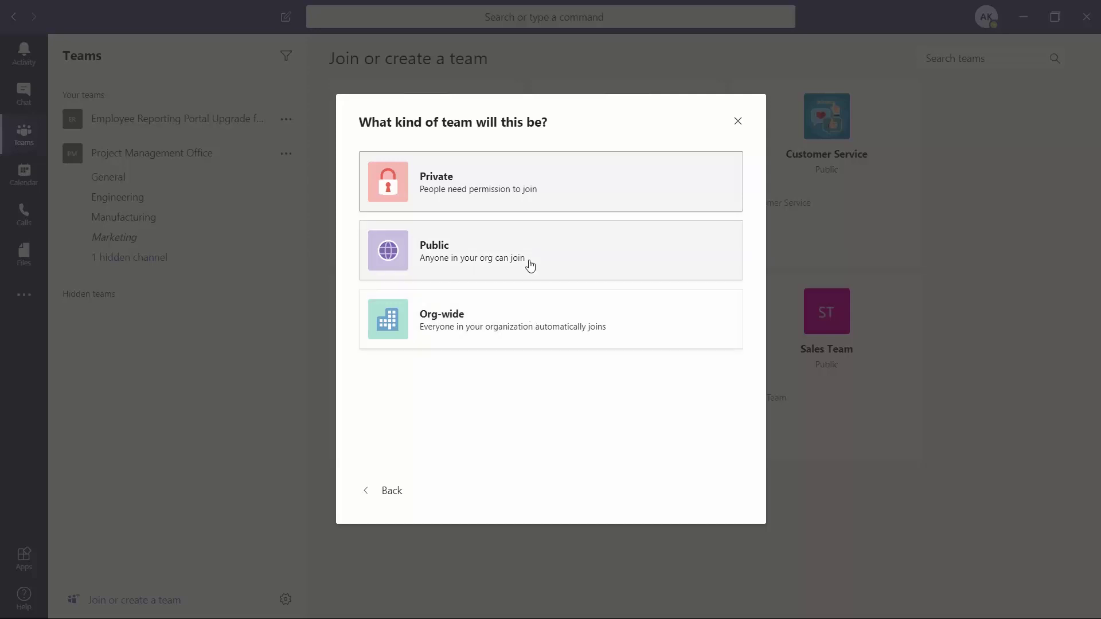
Make the team Private, name it 'Marketing Department', and create it
left_click(504, 187)
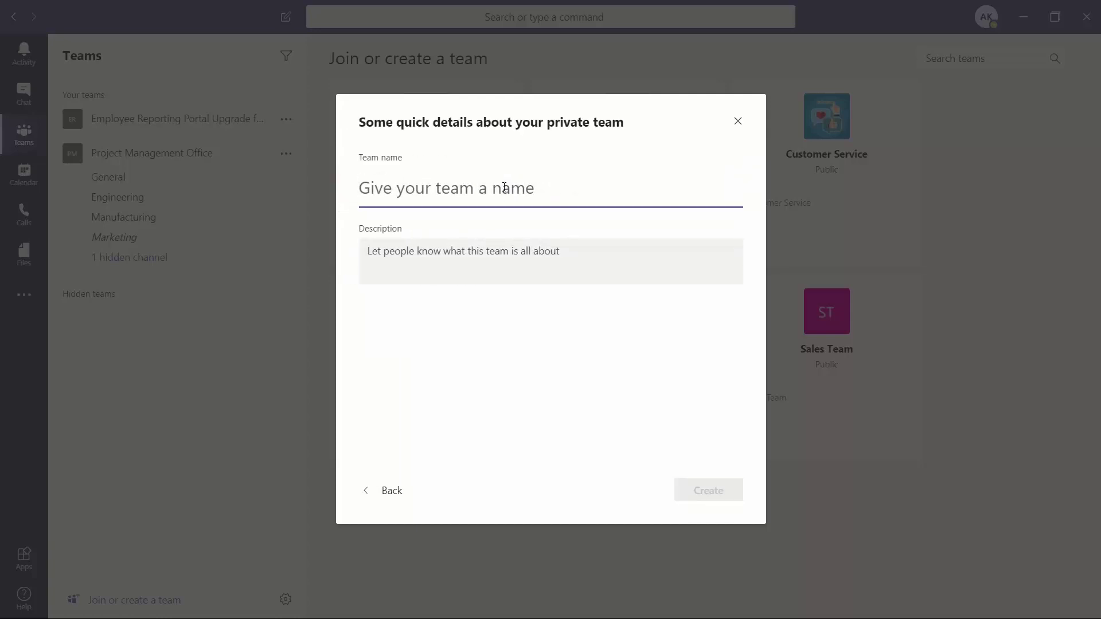
type("Marketing D")
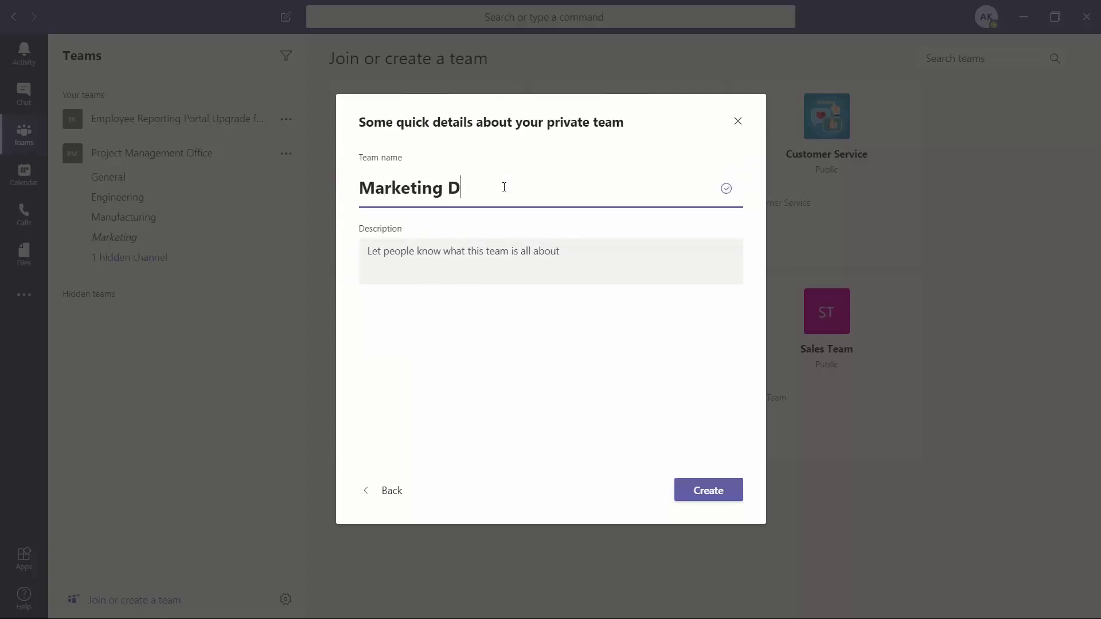
type("epartment")
left_click(484, 250)
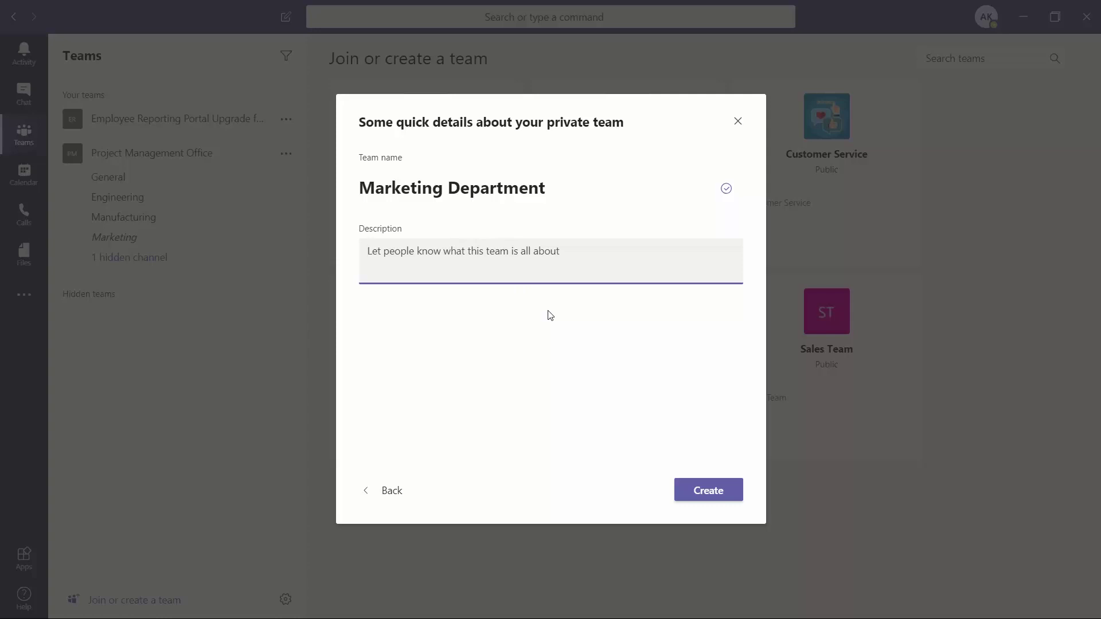
left_click(705, 486)
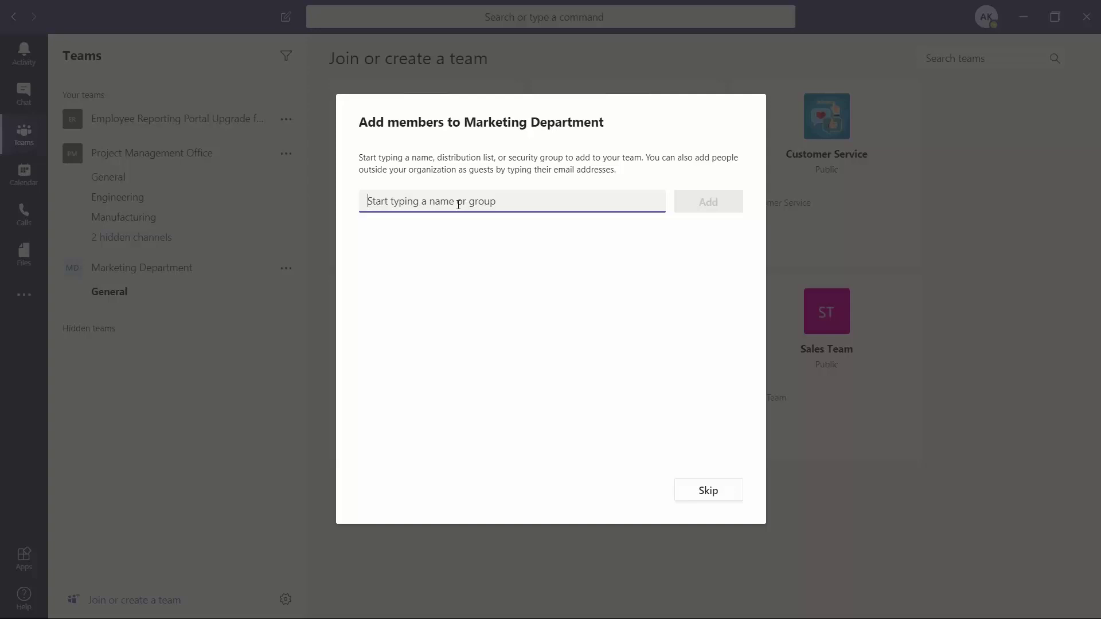
Search for two colleagues by name, select both from suggestions, and add them
type("daniel")
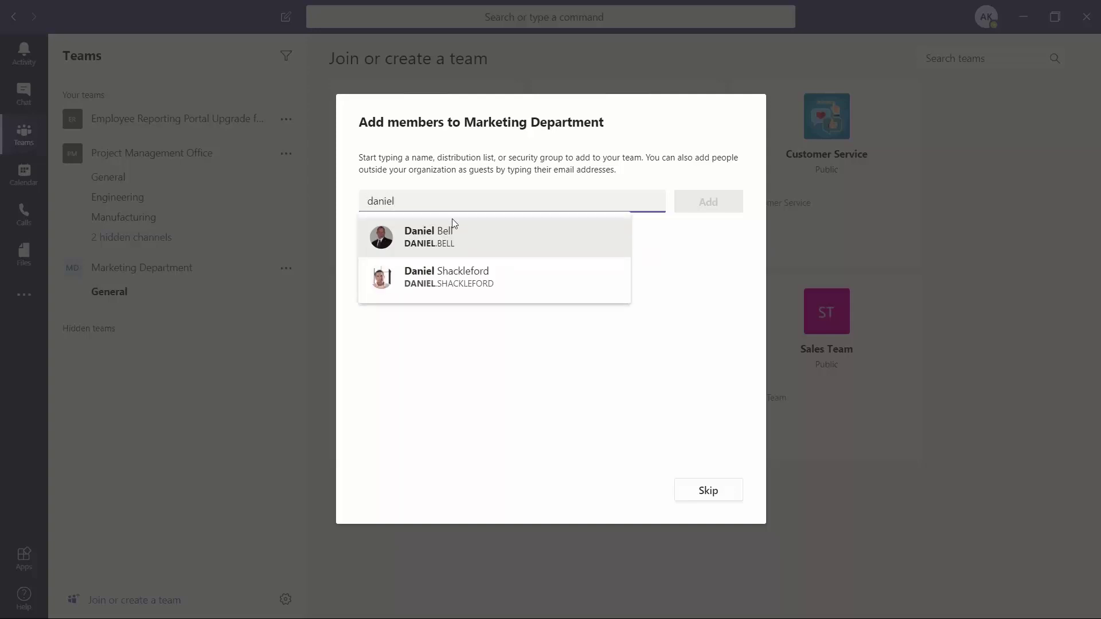
left_click(451, 231)
type("neil")
left_click(459, 238)
left_click(714, 207)
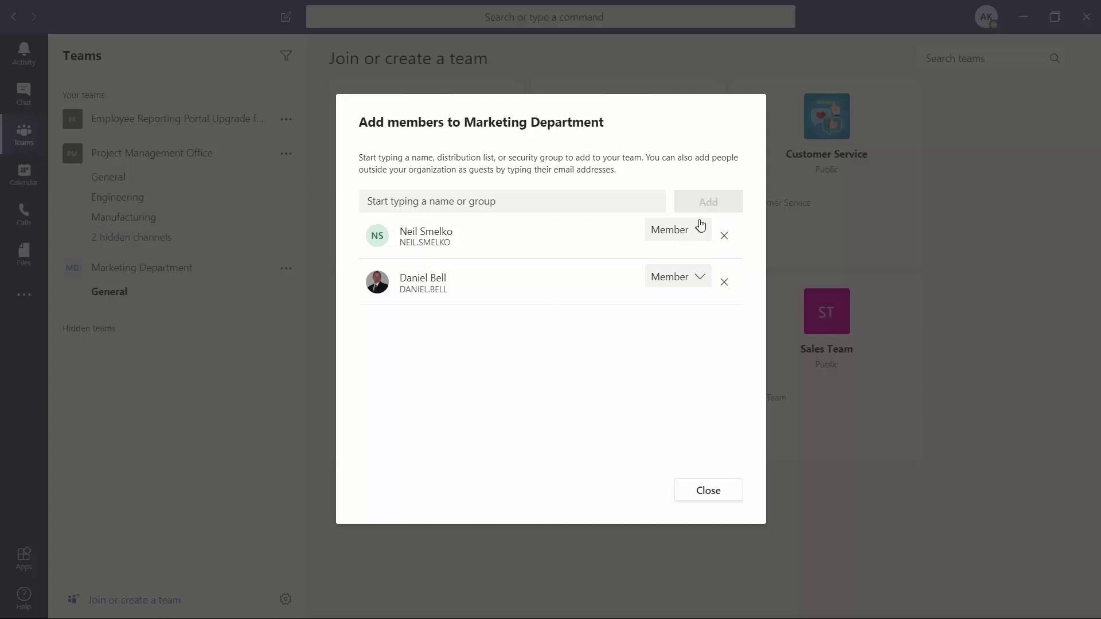
Check the first member's role dropdown and leave it set to Member
left_click(704, 234)
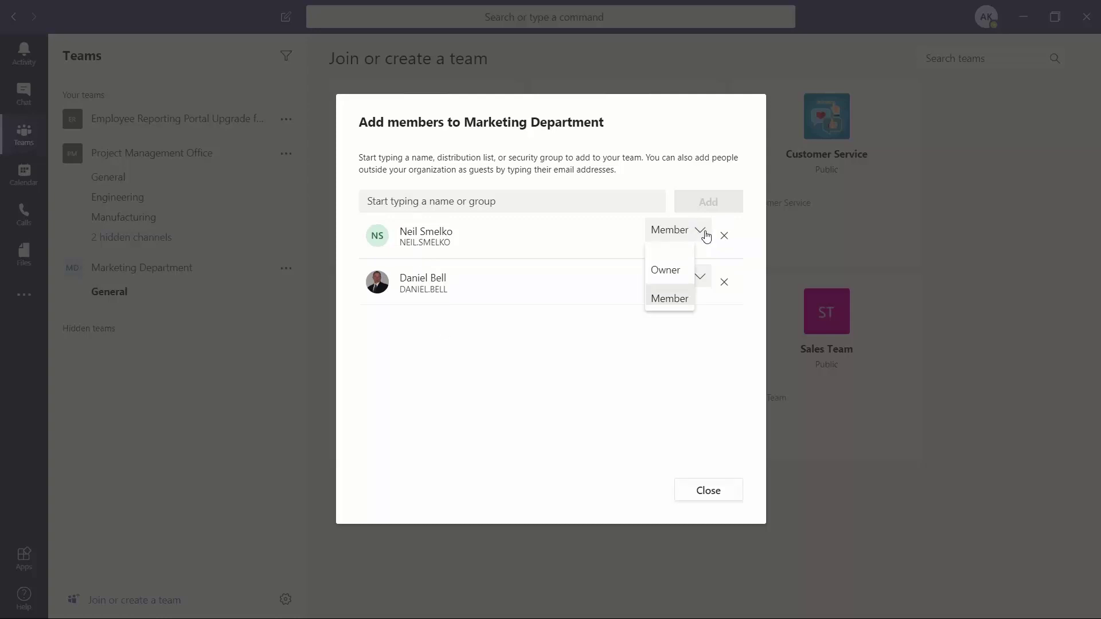
scroll(674, 281, "down", 1)
scroll(667, 274, "up", 1)
left_click(623, 348)
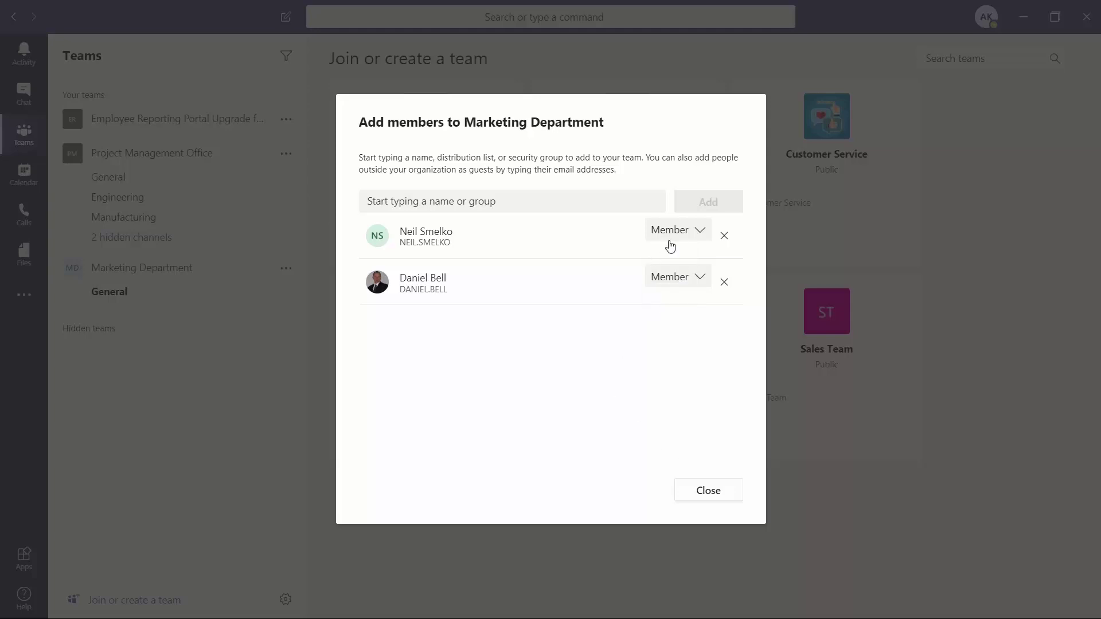